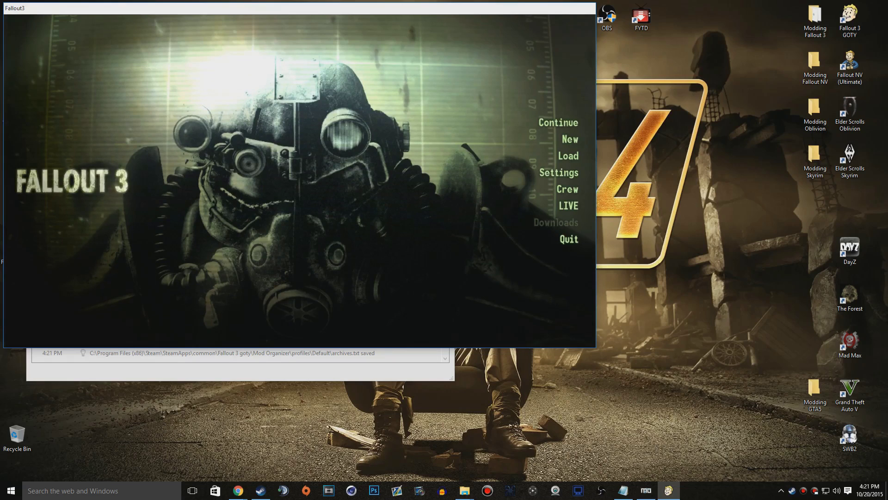
# Turn Save On Rest, Save On Wait and Save On Travel off in Gameplay settings, then return to the main menu.
pyautogui.click(558, 172)
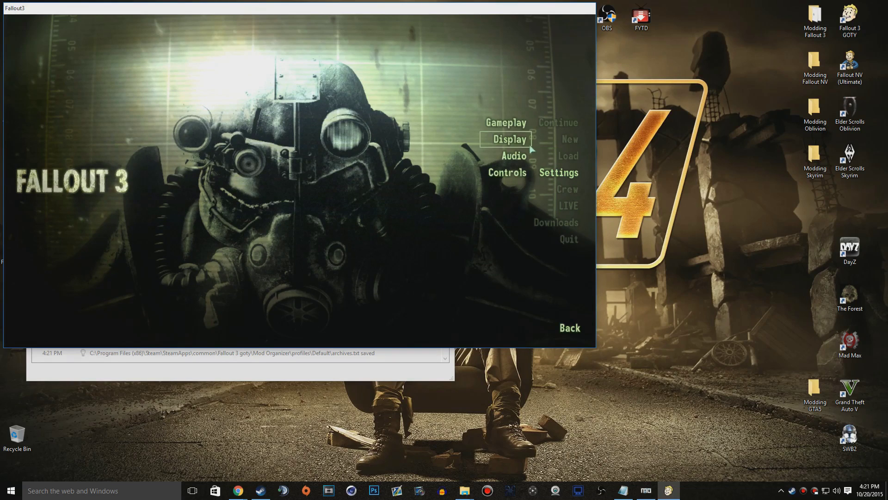
pyautogui.click(521, 131)
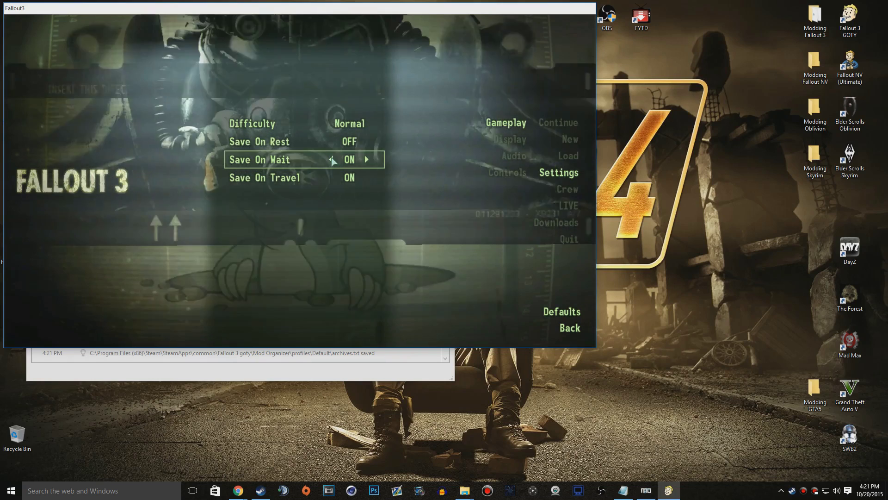
pyautogui.click(332, 162)
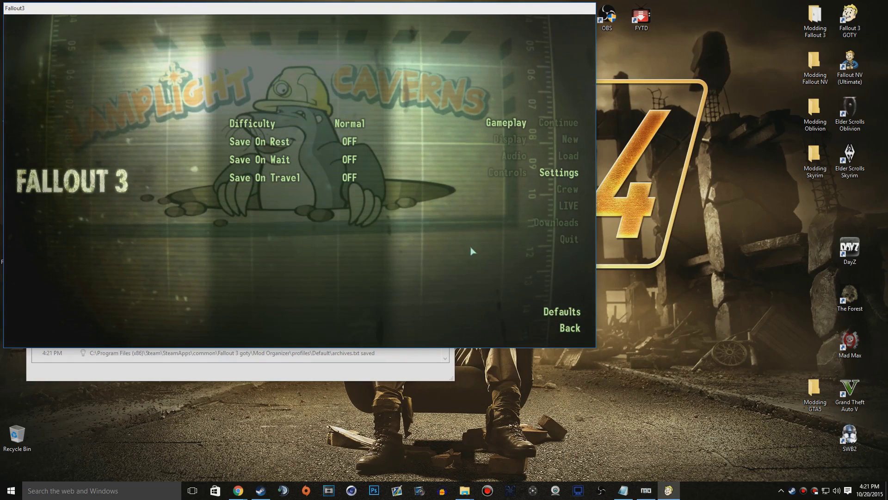
pyautogui.click(560, 329)
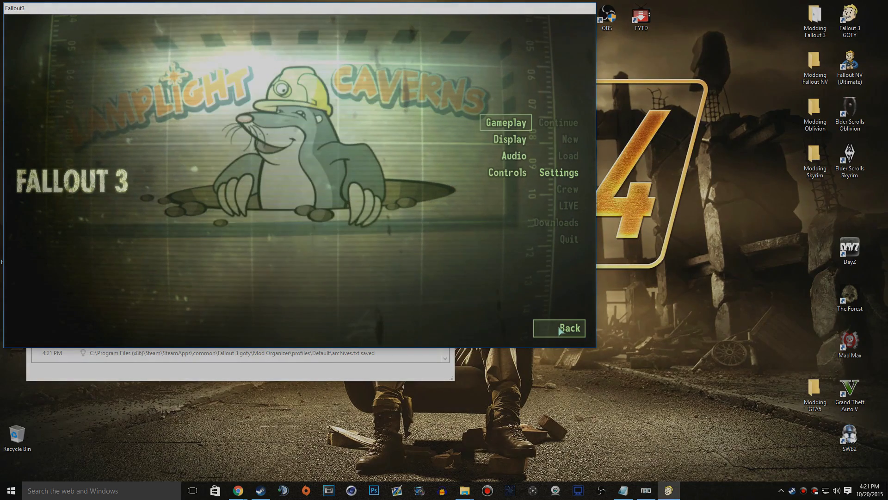
pyautogui.click(561, 329)
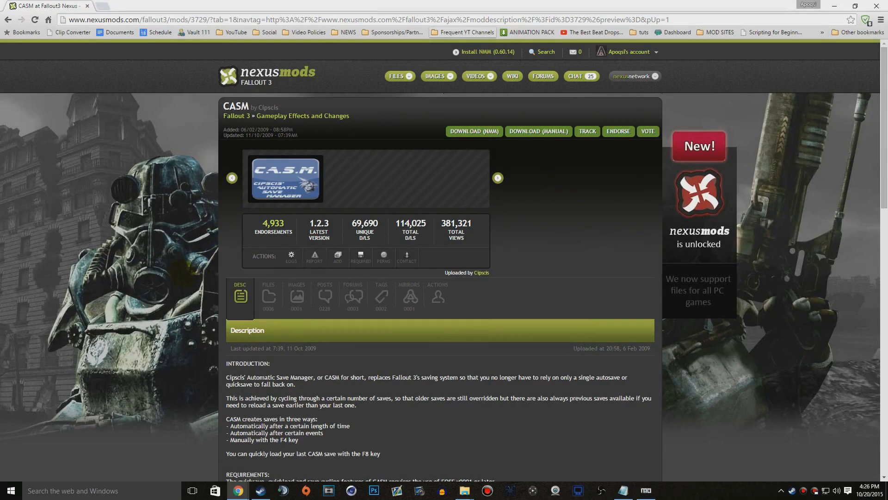
# Send the main CASM file from the mod's Files list to Mod Organizer with Download with Manager.
pyautogui.scroll(-1, 204, 264)
pyautogui.click(269, 297)
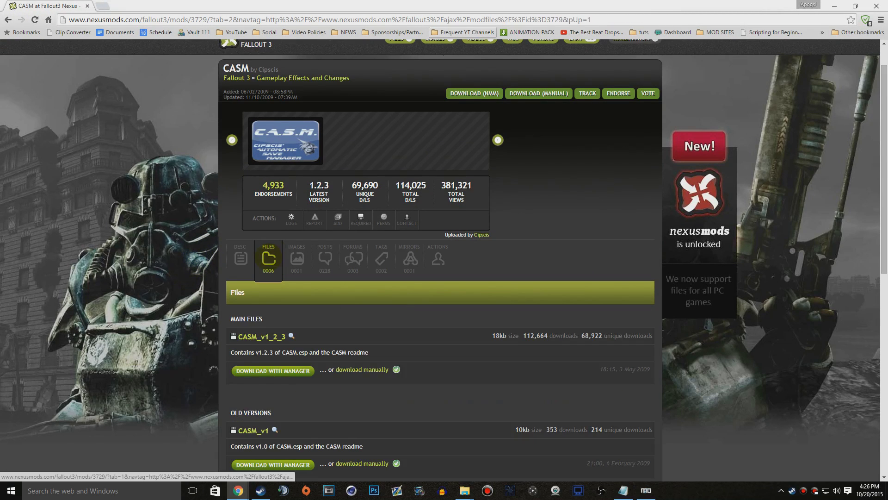
pyautogui.click(266, 371)
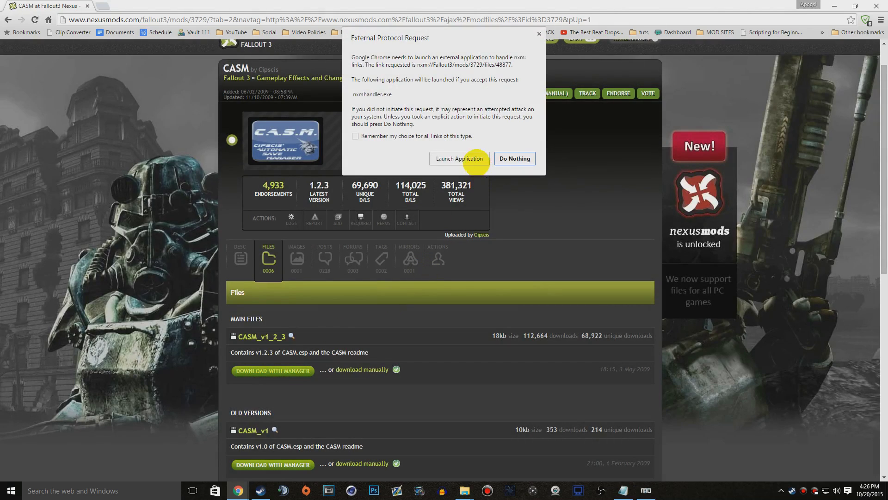
pyautogui.click(468, 159)
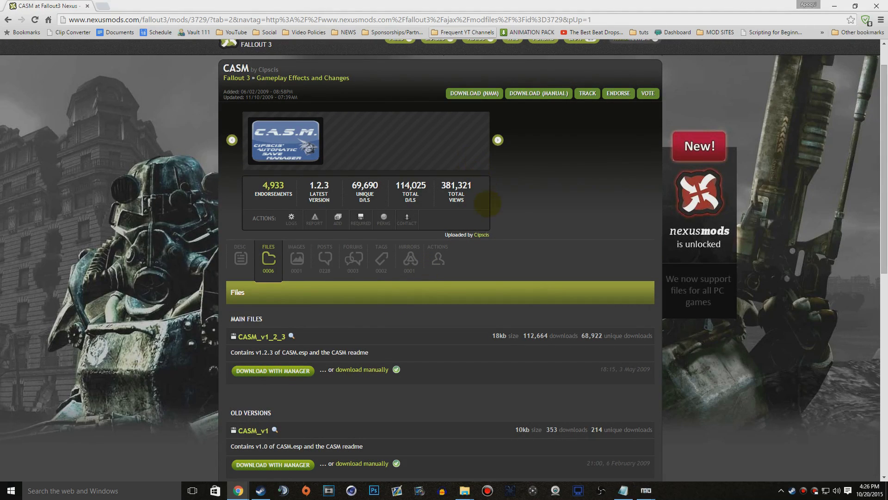
# Log in to Nexus in Mod Organizer with the account username so the download completes.
pyautogui.click(425, 231)
pyautogui.write('Apoqsi')
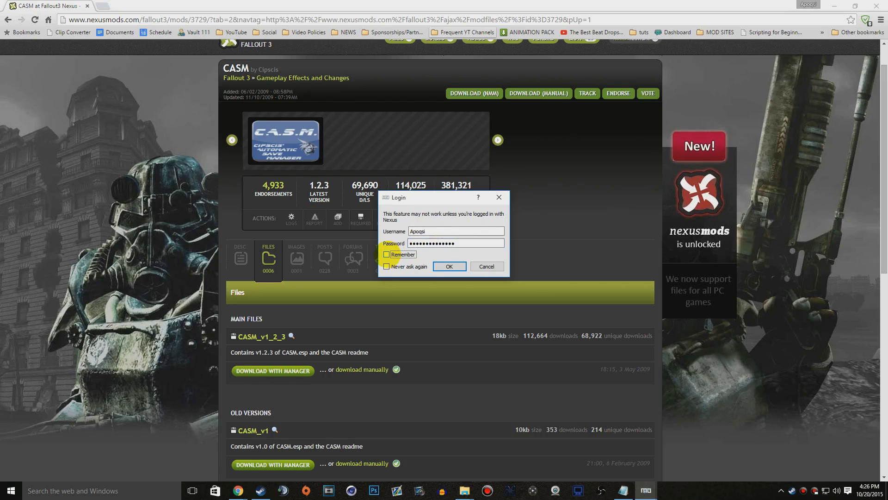
pyautogui.click(448, 266)
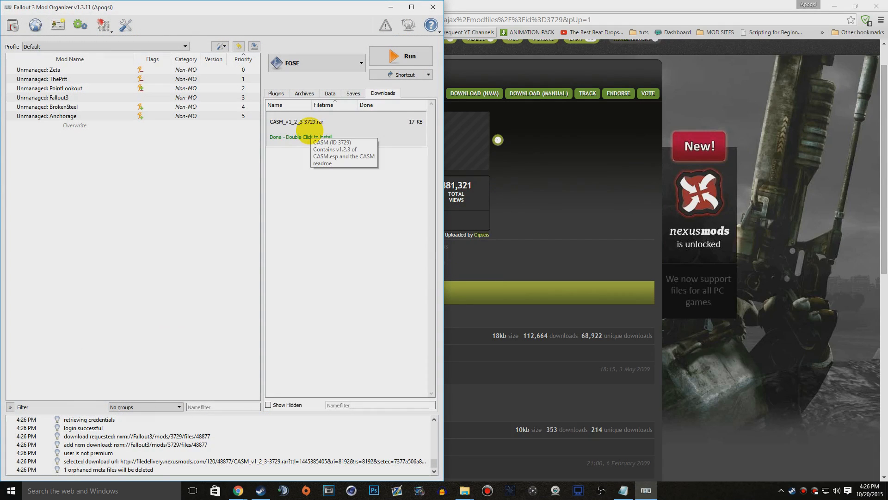
# Install the CASM_v1_2_3 archive as the mod 'CASM' and tick its plugin.
pyautogui.doubleClick(309, 134)
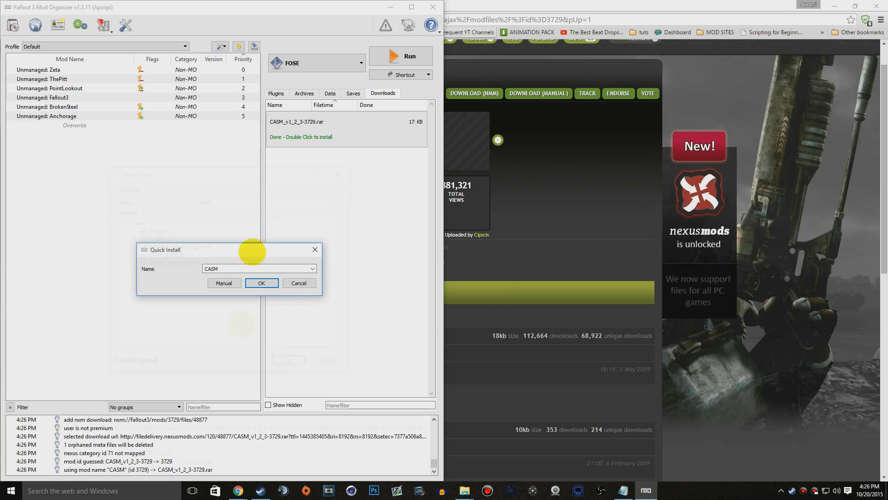
pyautogui.click(223, 283)
pyautogui.click(290, 359)
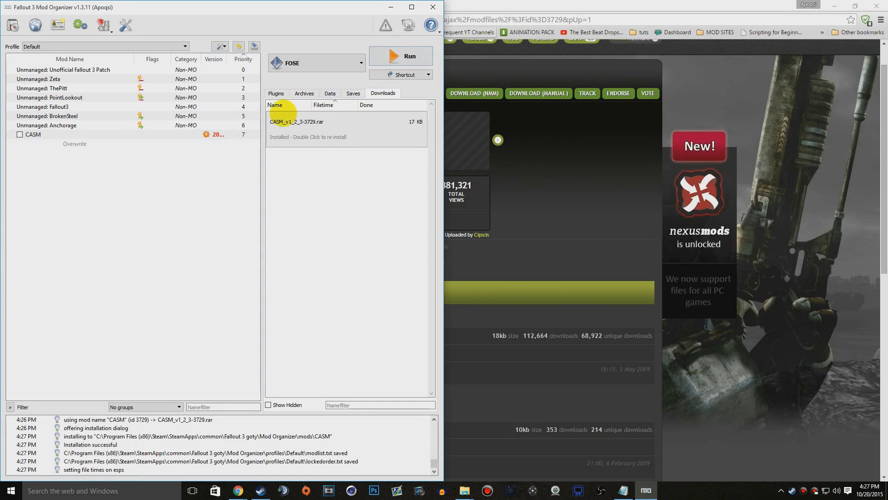
pyautogui.click(276, 93)
pyautogui.click(18, 134)
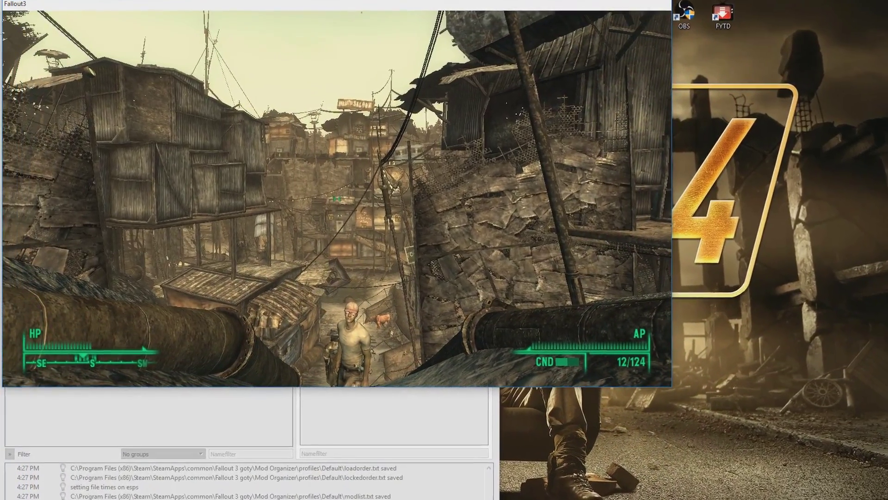
# Quicksave with F5, then open the CASM Options Menu item from the Pip-Boy's Aid items.
pyautogui.press('F5')
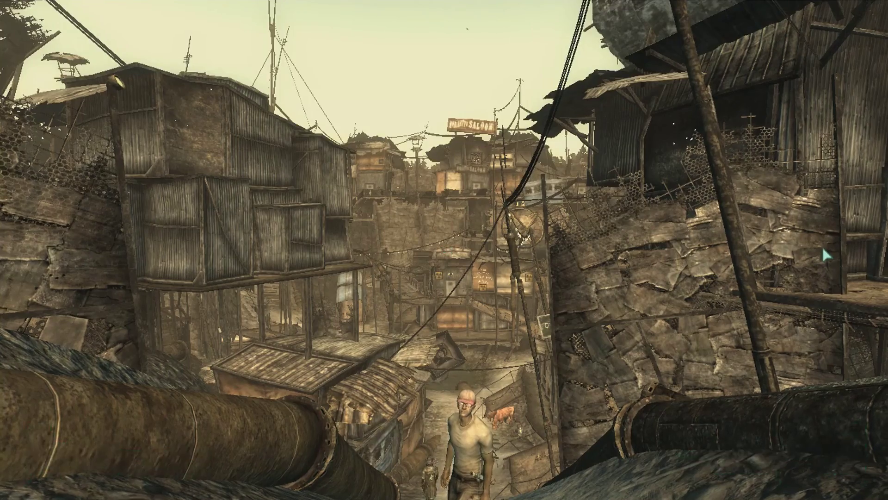
pyautogui.press('Tab')
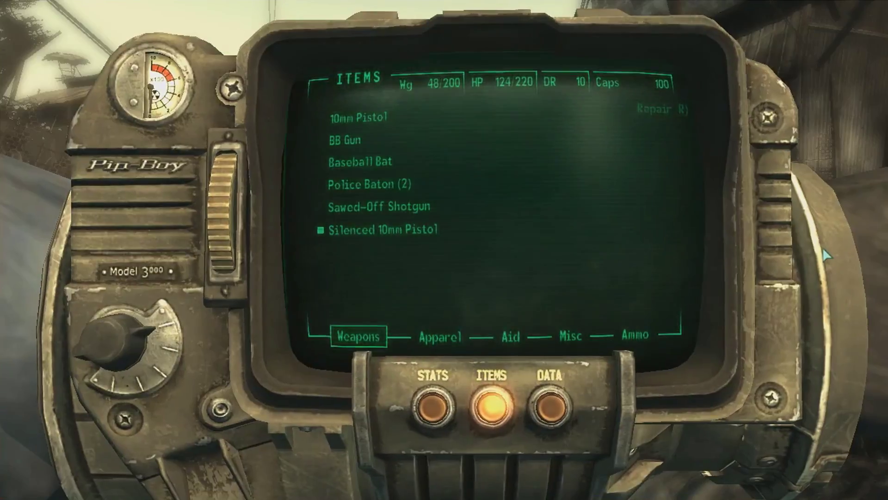
pyautogui.click(511, 333)
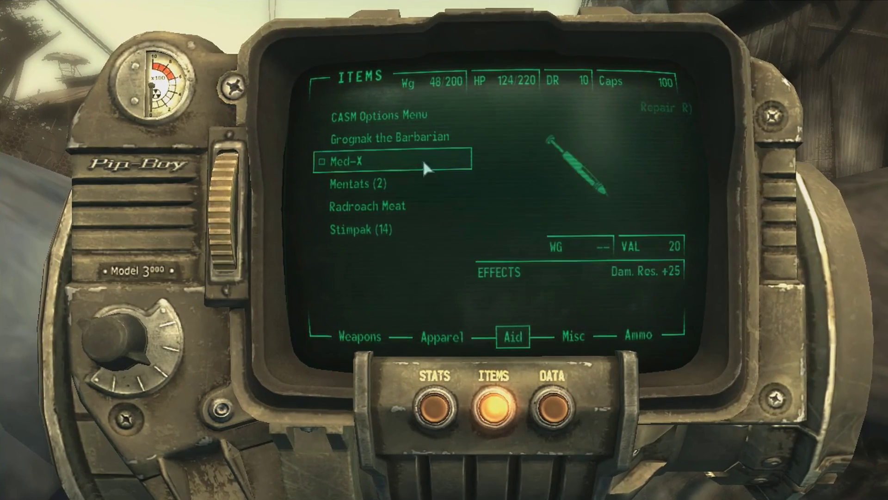
pyautogui.click(412, 119)
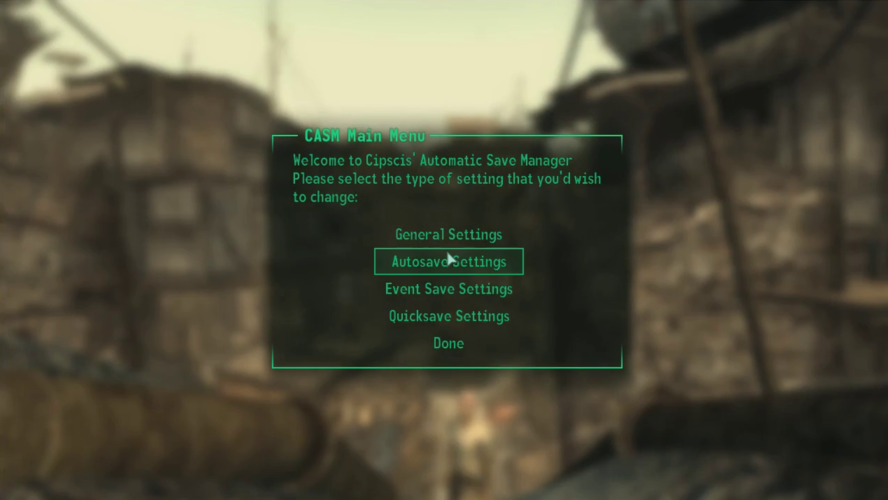
# In CASM's general settings, change how many saves it cycles through and review the save profile.
pyautogui.click(434, 241)
pyautogui.click(448, 257)
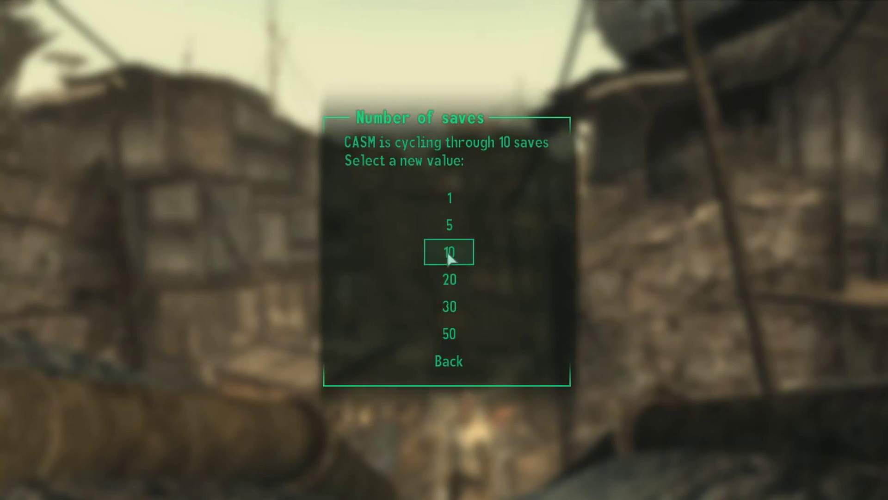
pyautogui.click(456, 288)
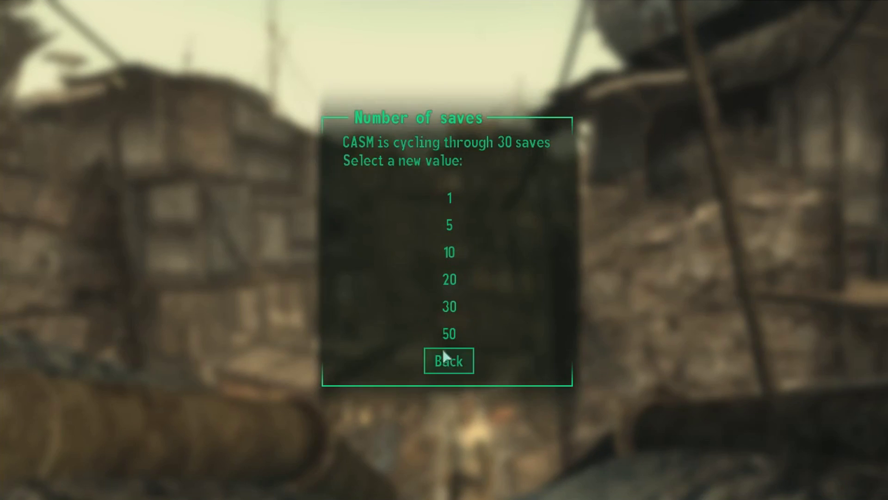
pyautogui.click(458, 310)
pyautogui.click(452, 278)
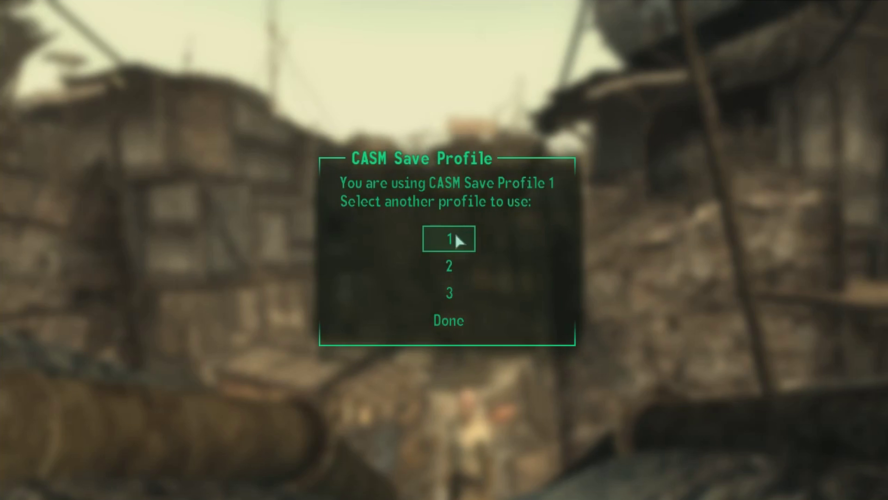
pyautogui.click(449, 328)
# Set the CASM autosave interval to 3 minutes and keep the autosave message shown.
pyautogui.click(448, 258)
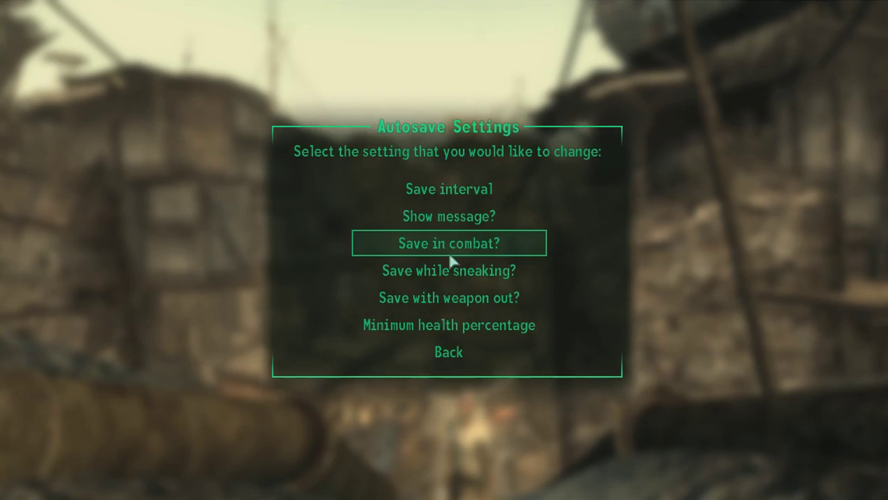
pyautogui.click(452, 200)
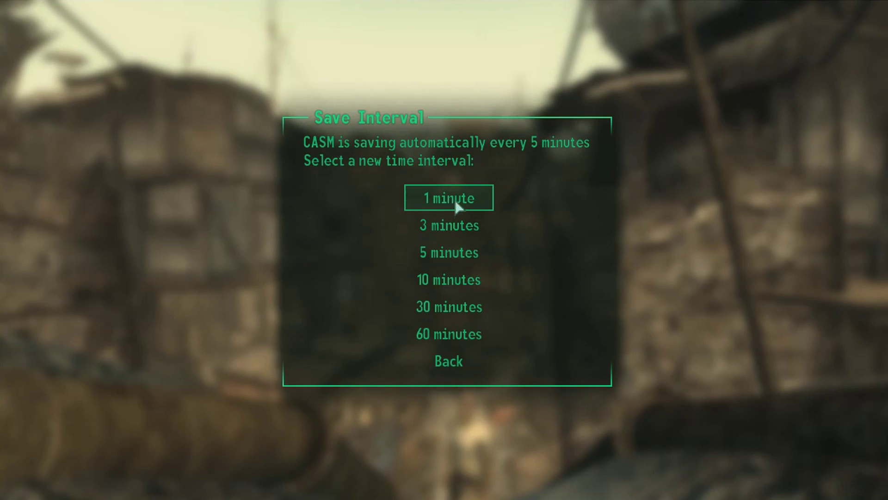
pyautogui.click(449, 225)
pyautogui.click(464, 359)
pyautogui.click(451, 261)
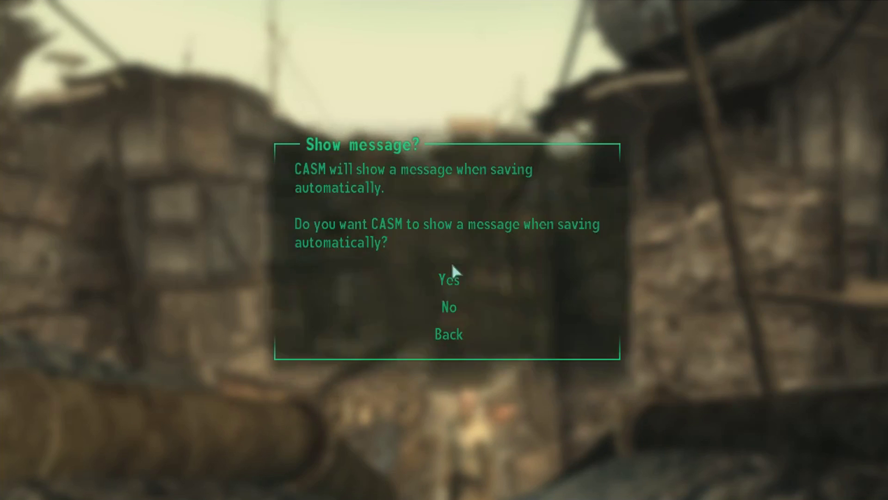
pyautogui.click(454, 281)
pyautogui.click(452, 334)
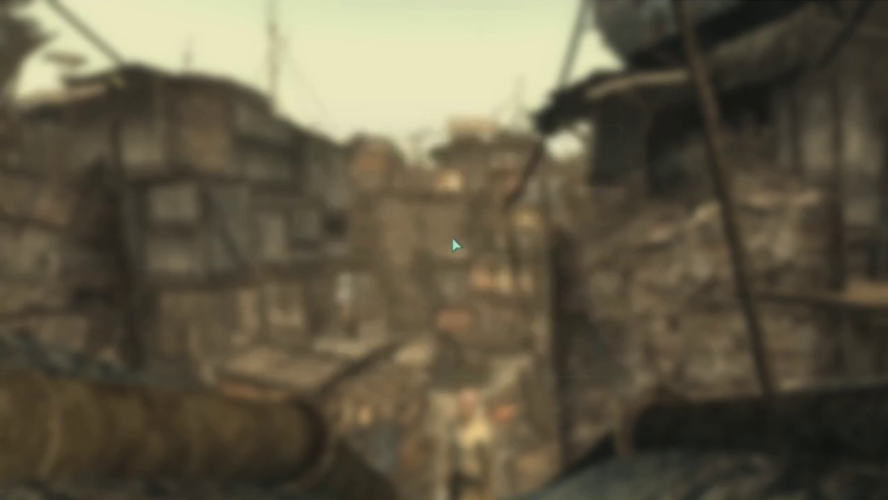
# Stop autosaves during combat and allow them while sneaking, leaving weapon-out and minimum health unchanged.
pyautogui.click(459, 279)
pyautogui.click(447, 306)
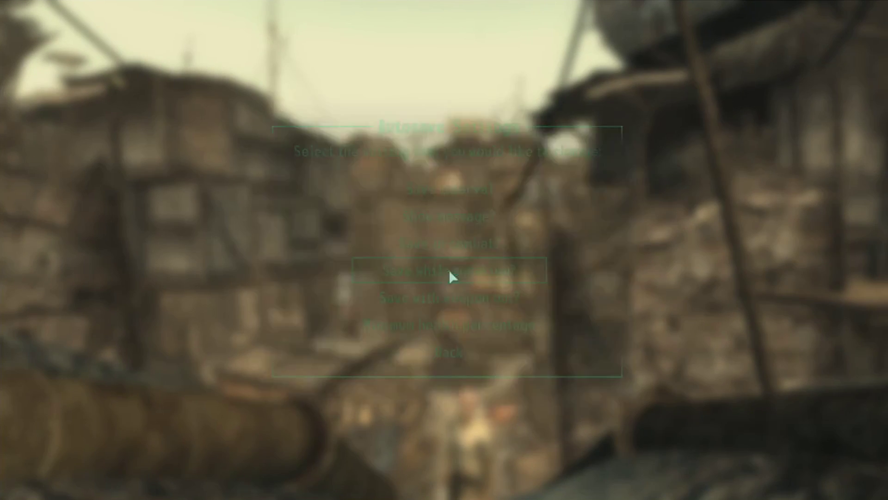
pyautogui.click(449, 269)
pyautogui.click(449, 325)
pyautogui.click(451, 335)
pyautogui.click(451, 323)
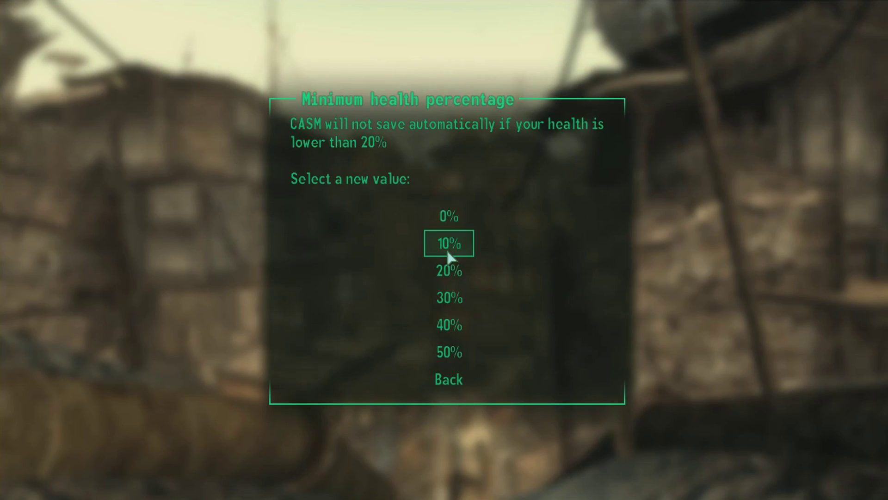
pyautogui.click(457, 375)
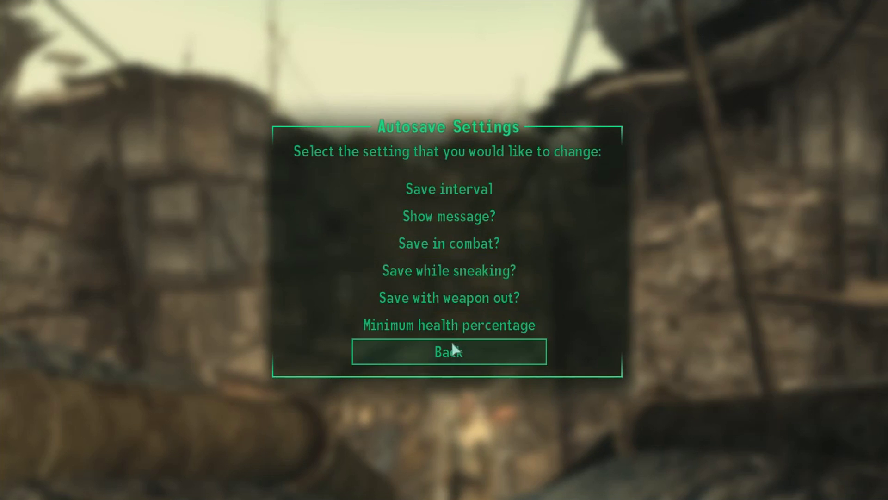
pyautogui.click(451, 348)
# Recheck the save profile and number of saves in general settings, keeping both as they are.
pyautogui.click(446, 236)
pyautogui.click(450, 271)
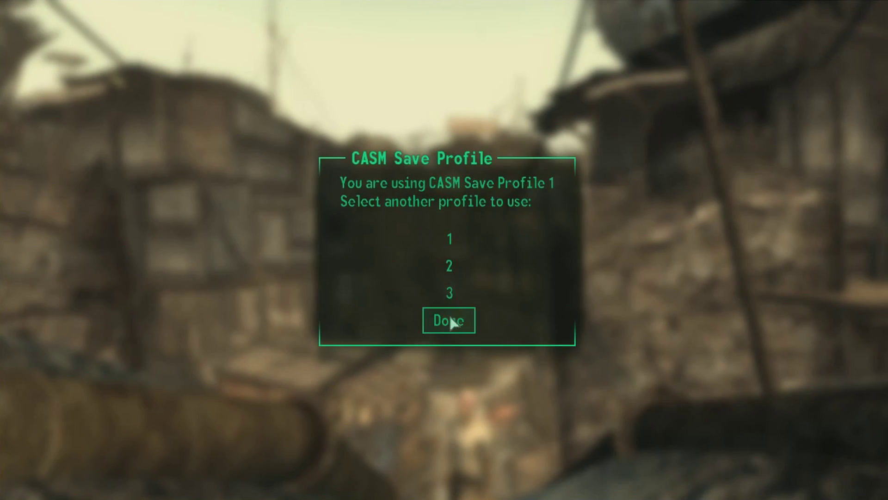
pyautogui.click(450, 321)
pyautogui.click(451, 247)
pyautogui.click(454, 363)
pyautogui.click(446, 298)
# Look over the Completing Quests and Discovering Locations event saves without changing them.
pyautogui.click(450, 258)
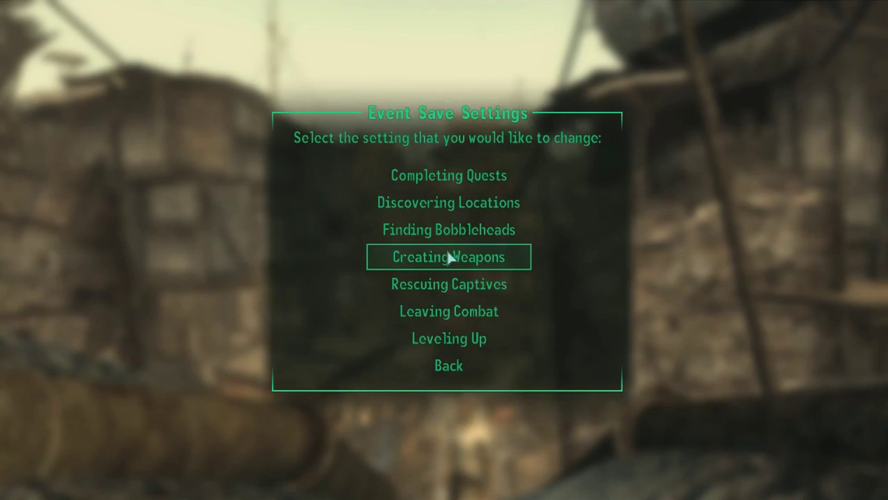
pyautogui.click(472, 178)
pyautogui.click(448, 334)
pyautogui.click(468, 205)
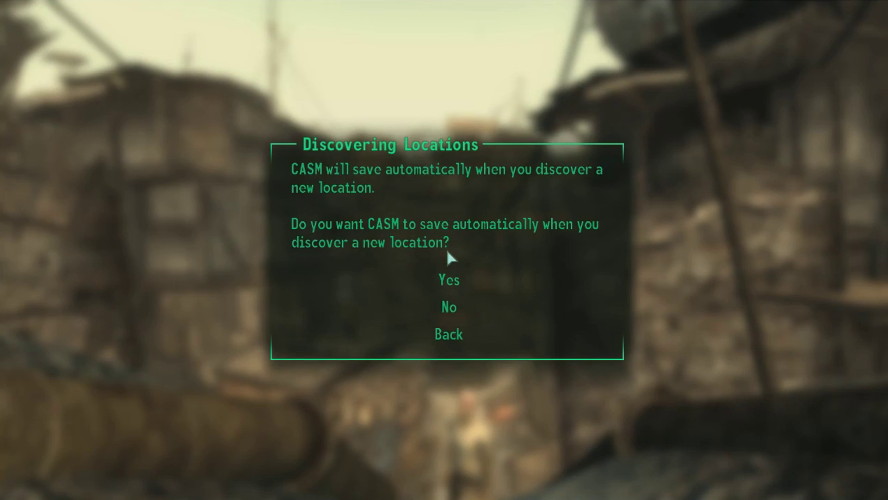
pyautogui.click(448, 334)
# Turn on event autosaves for Finding Bobbleheads, Creating Weapons and Rescuing Captives, then exit CASM settings.
pyautogui.click(465, 232)
pyautogui.click(449, 280)
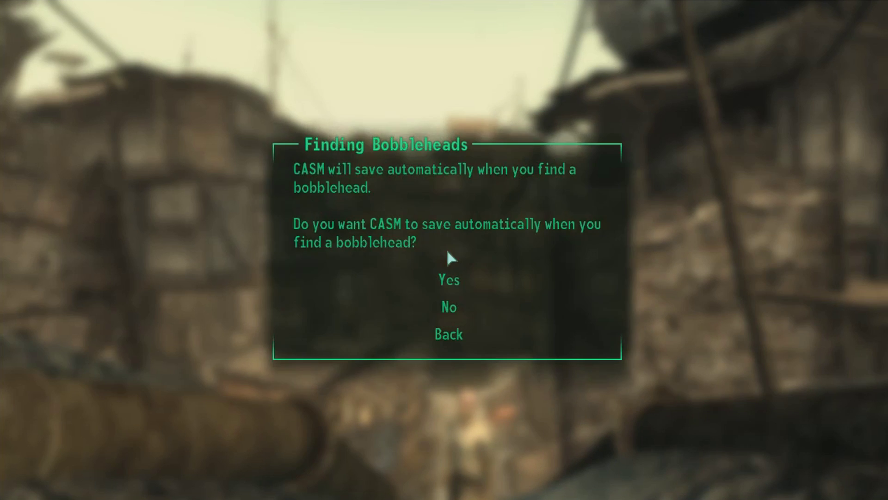
pyautogui.click(452, 328)
pyautogui.click(451, 311)
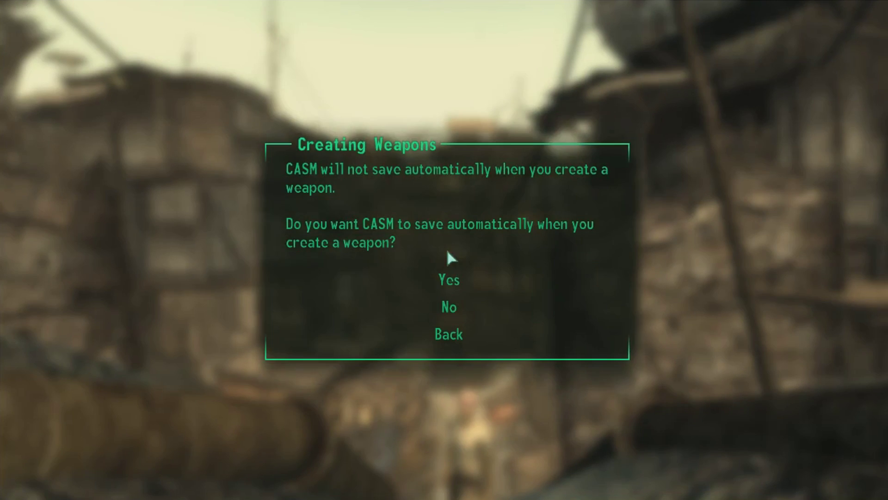
pyautogui.click(449, 286)
pyautogui.click(449, 285)
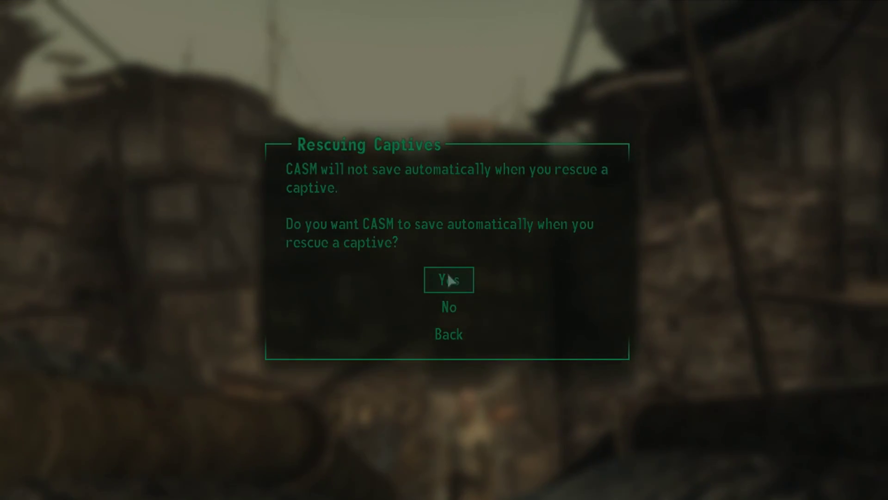
pyautogui.click(448, 279)
pyautogui.click(452, 307)
pyautogui.click(451, 277)
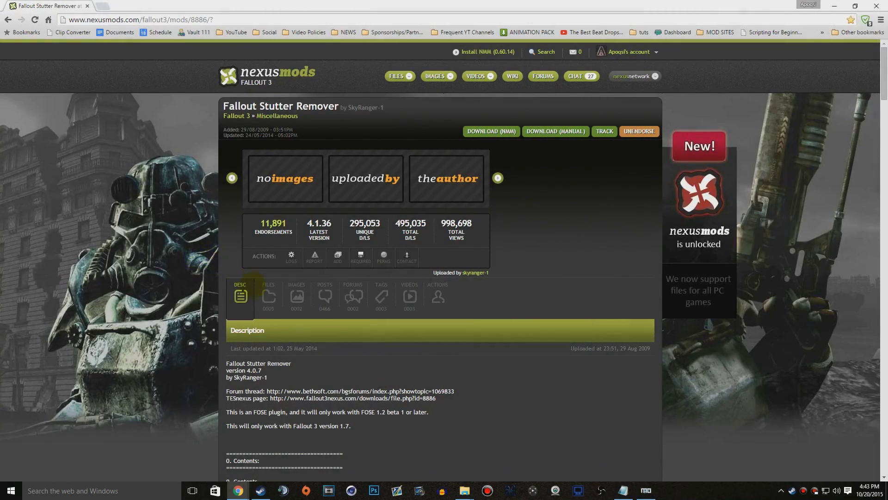
# Send Fallout Stutter Remover's FSR_4-1-36 file to Mod Organizer through Download With Manager.
pyautogui.click(269, 296)
pyautogui.scroll(-3, 180, 266)
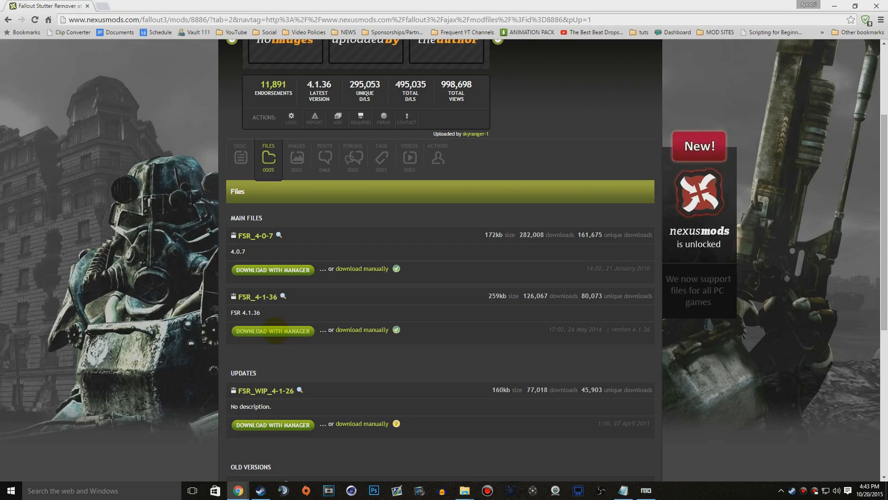
pyautogui.click(273, 330)
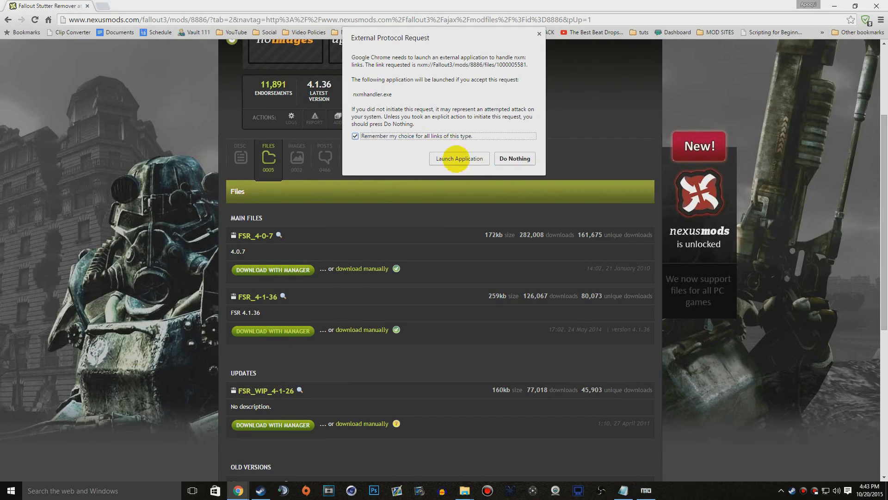
pyautogui.click(457, 159)
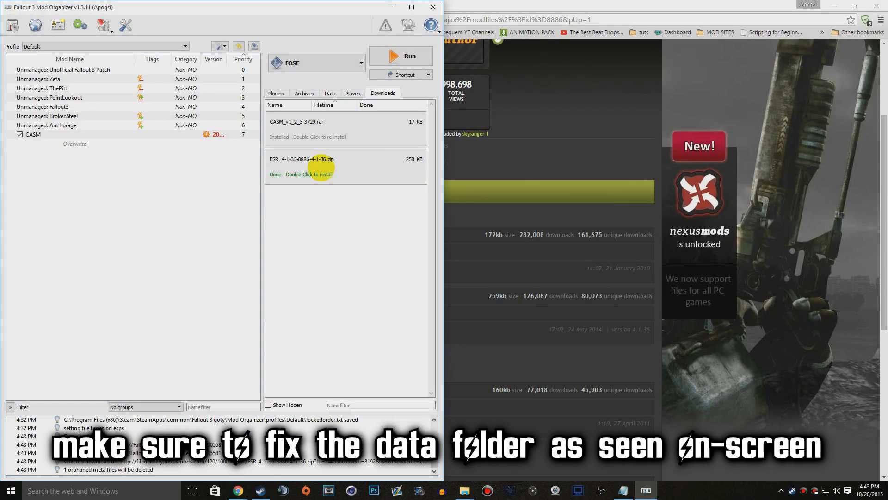
# Install the FSR download with Data as its data directory and enable Fallout Stutter Remover.
pyautogui.doubleClick(321, 169)
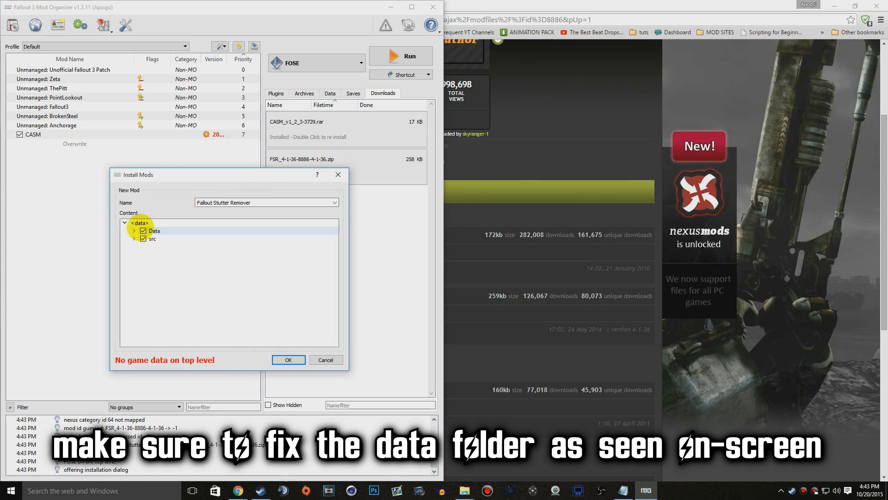
pyautogui.rightClick(155, 231)
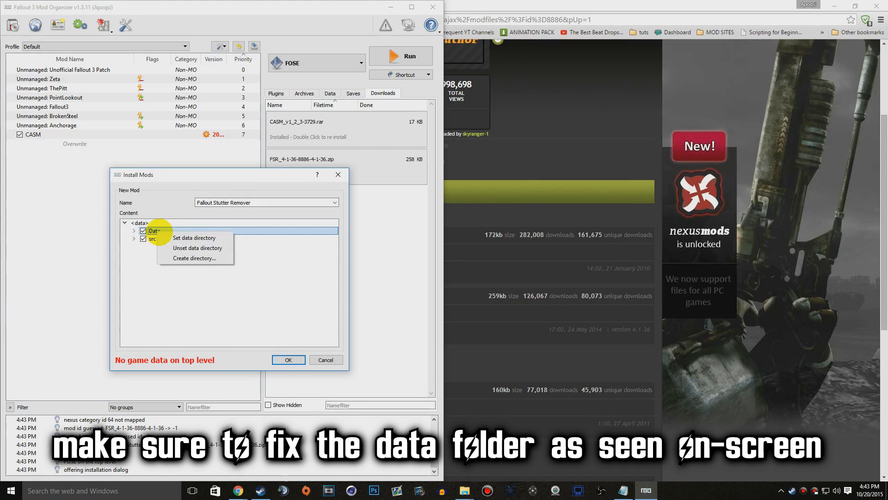
pyautogui.click(194, 238)
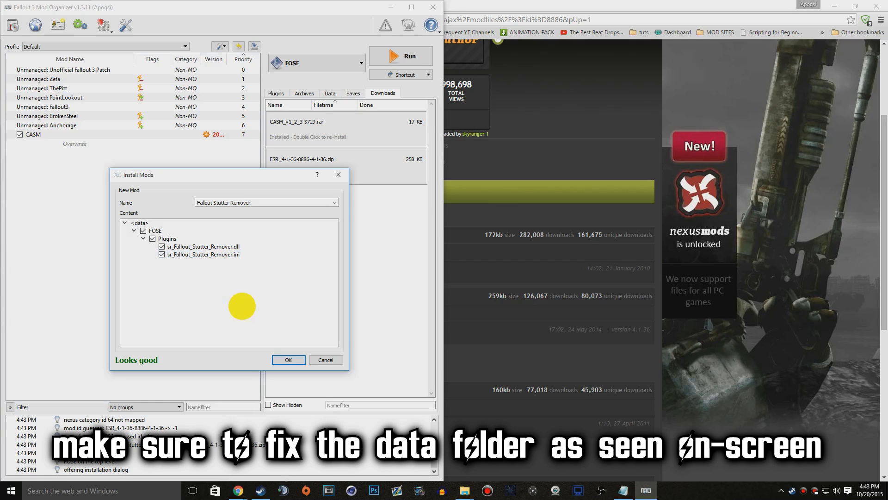
pyautogui.click(291, 359)
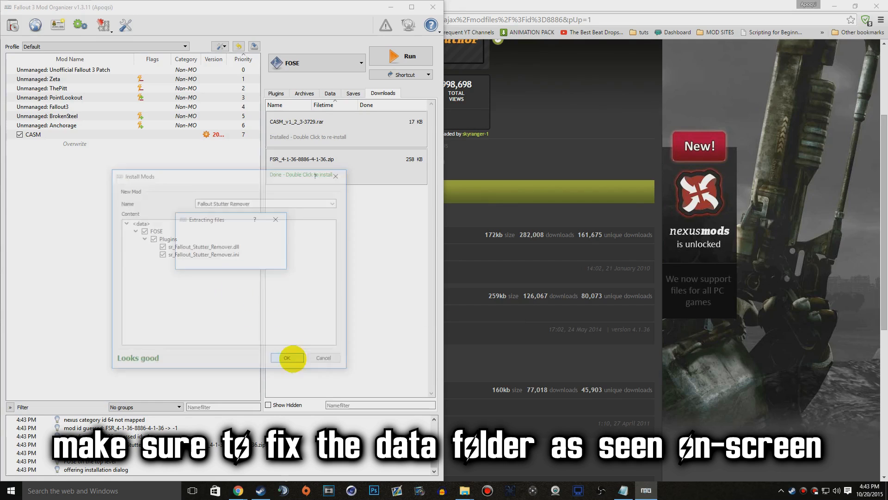
pyautogui.click(19, 143)
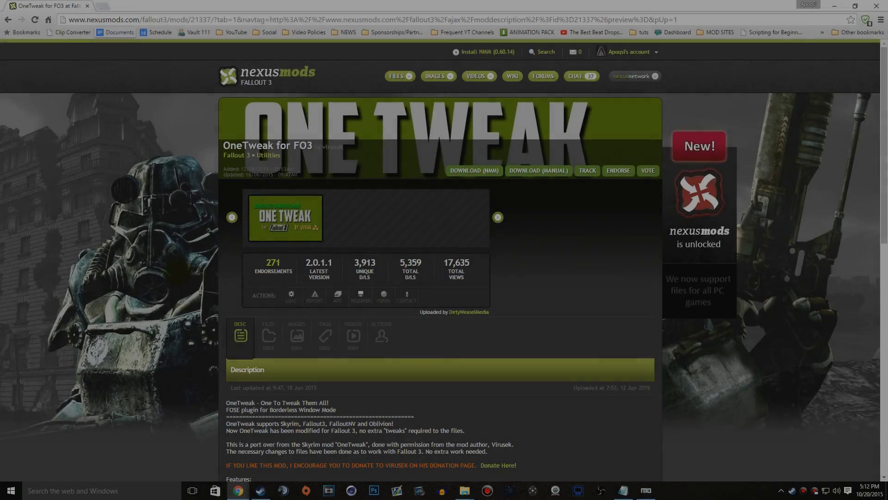
# Start the mod-manager download of OneTweak for Fallout 3 from its Files list.
pyautogui.scroll(-1, 439, 259)
pyautogui.scroll(-4, 439, 259)
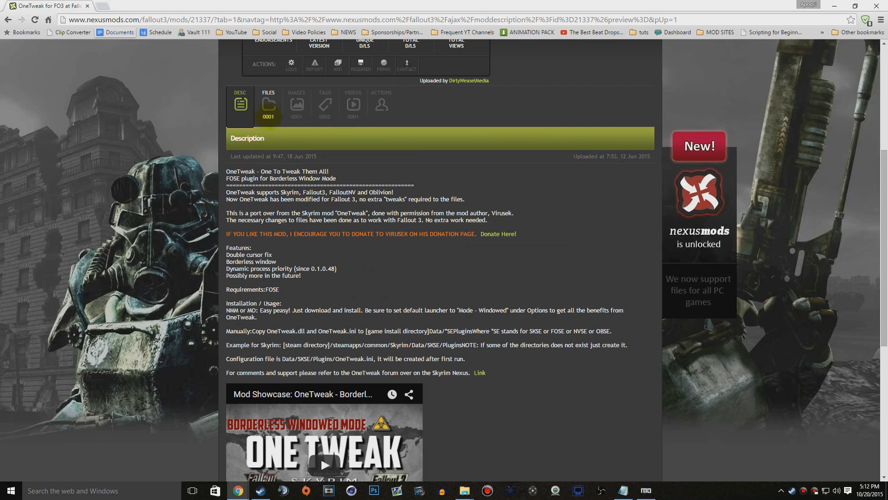
pyautogui.click(269, 109)
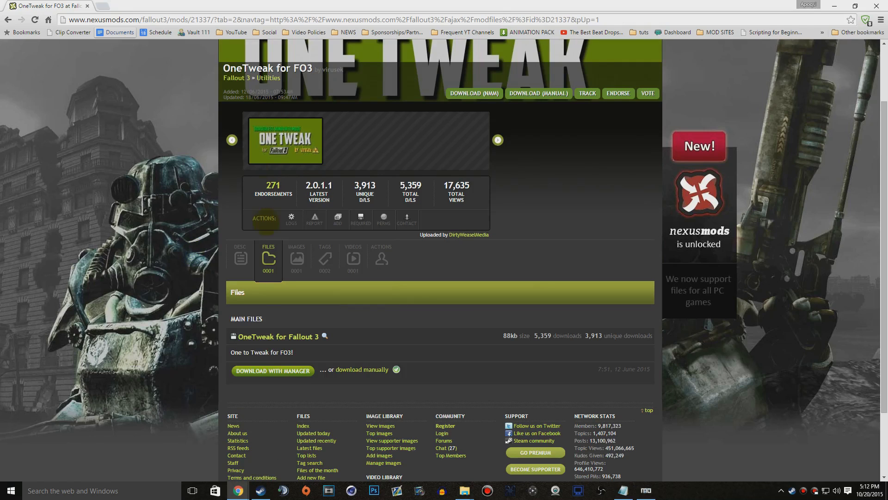
pyautogui.click(267, 370)
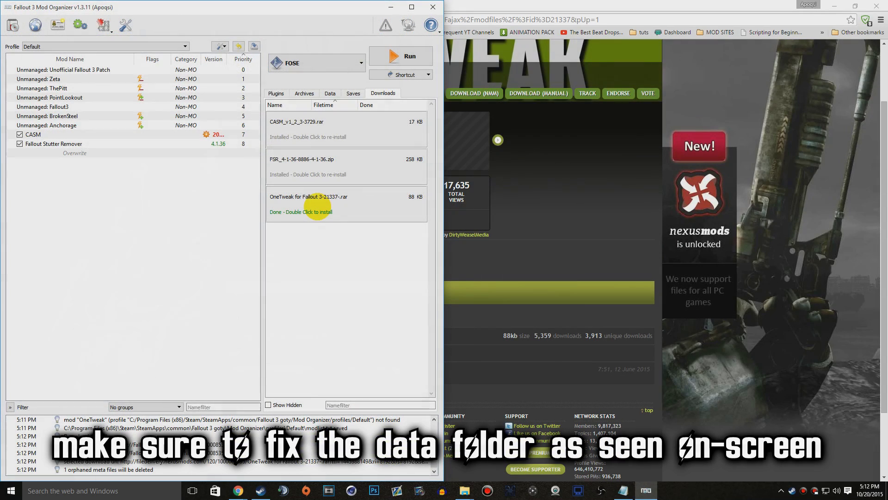
# Install OneTweak for FO3 manually, with OneTweak-FOSE set as the data directory.
pyautogui.doubleClick(317, 212)
pyautogui.click(234, 283)
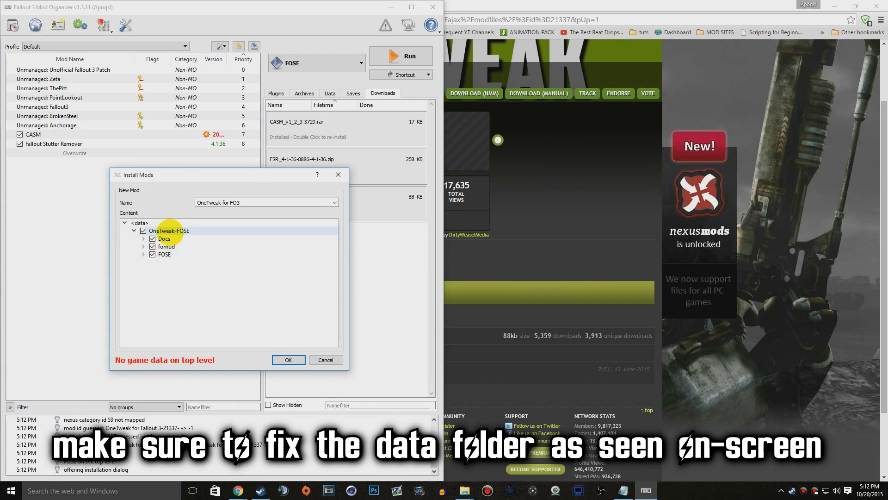
pyautogui.rightClick(168, 230)
pyautogui.click(190, 236)
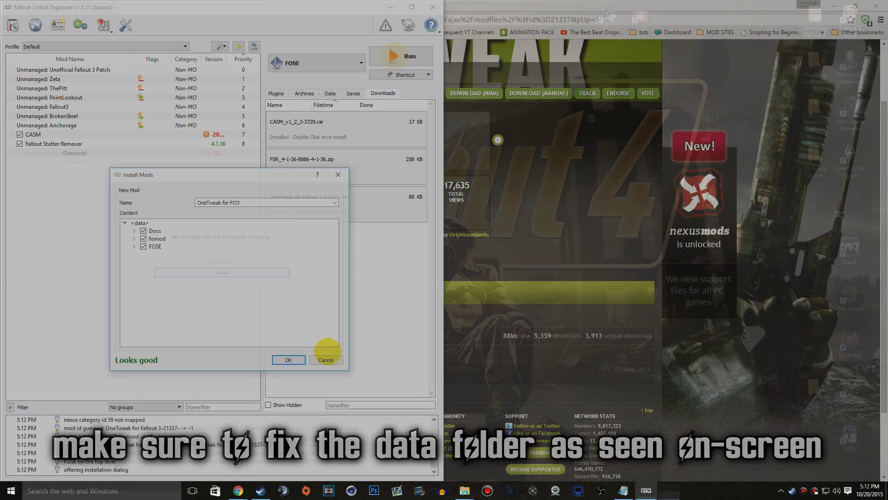
pyautogui.click(288, 359)
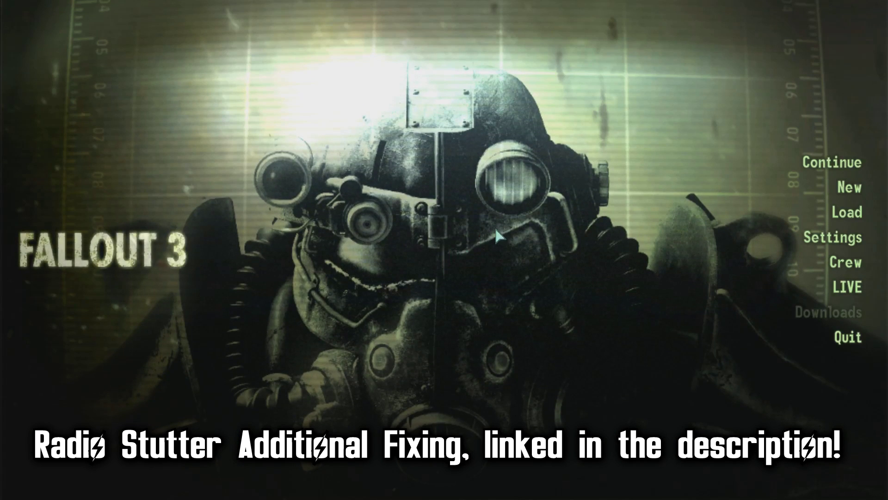
# Load the #0006 Profile 1 Save 3 saved game.
pyautogui.click(838, 214)
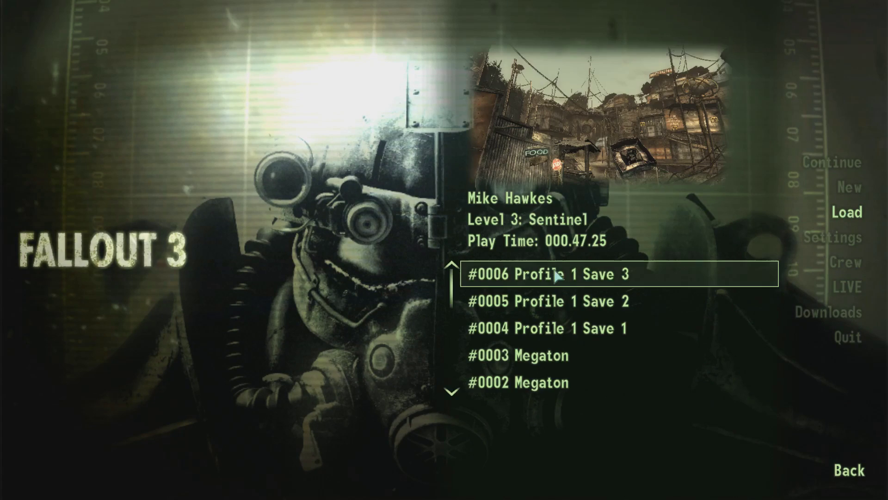
pyautogui.click(550, 277)
pyautogui.click(602, 292)
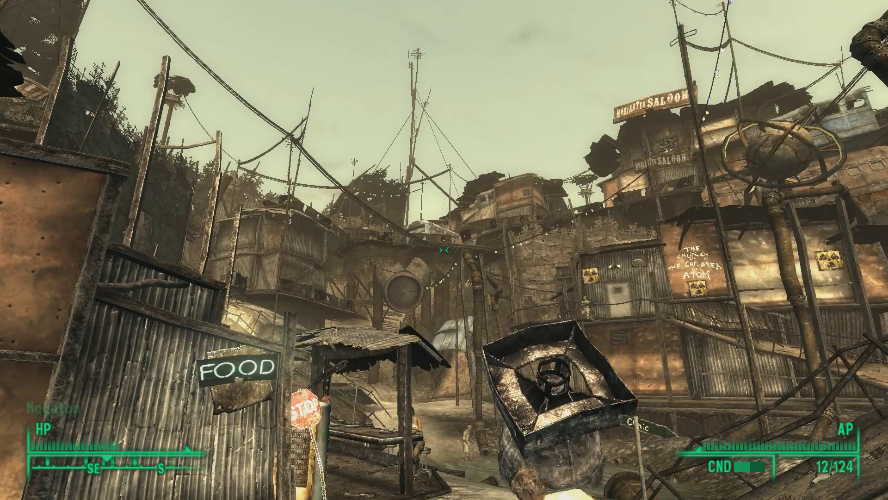
# Walk through Megaton past the man and cow, then up the plank steps.
pyautogui.press('w')
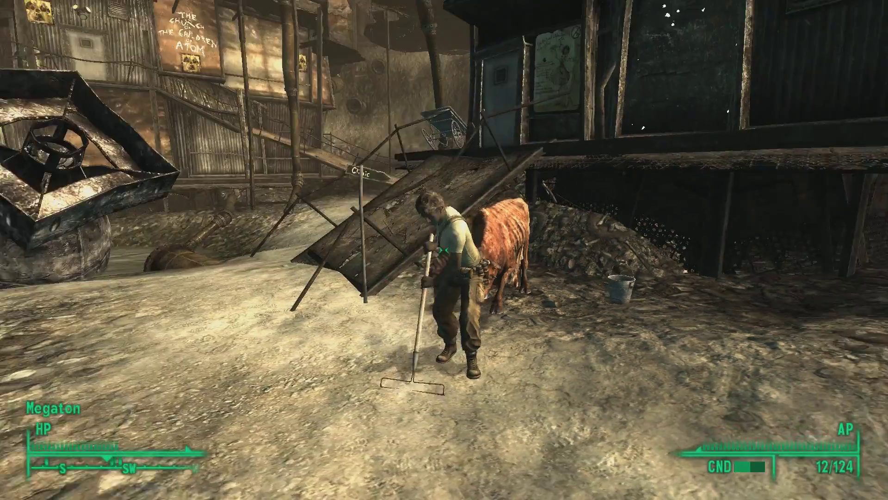
pyautogui.moveTo(444, 250)
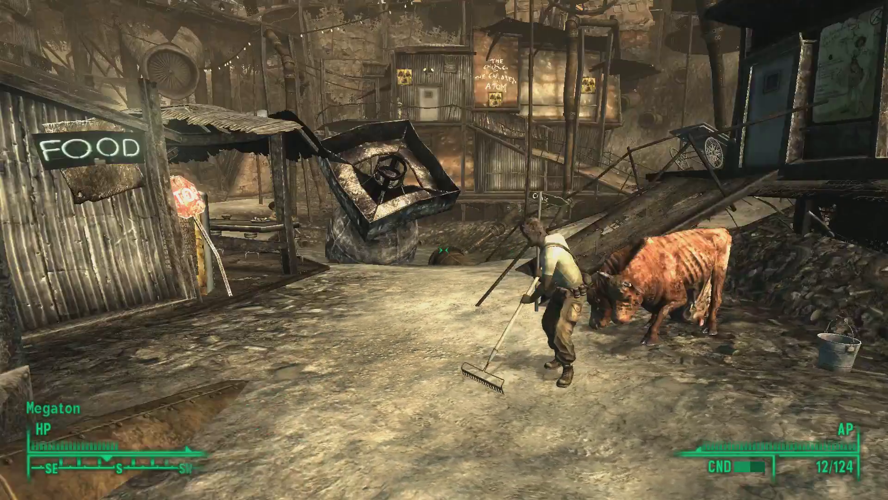
pyautogui.press('w')
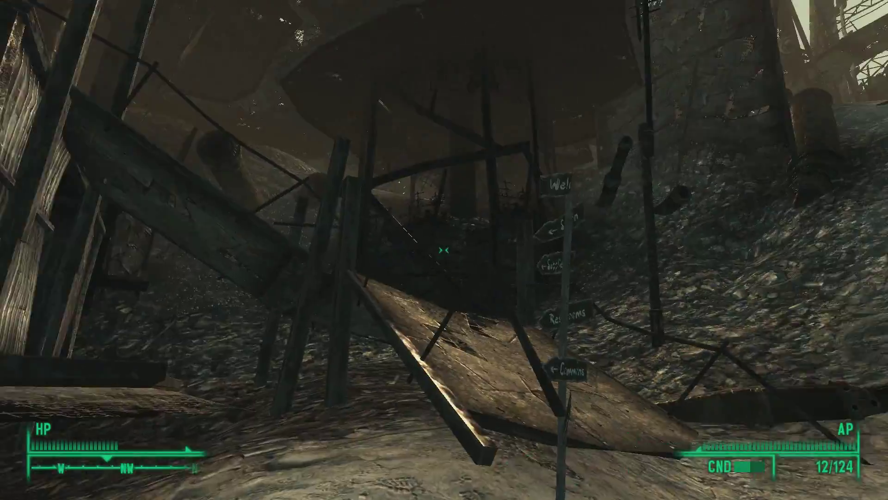
pyautogui.press('w')
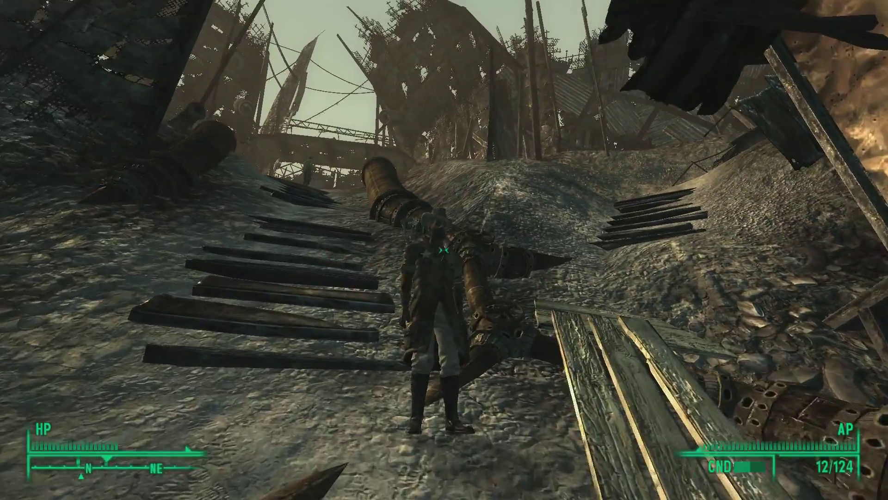
pyautogui.press('w')
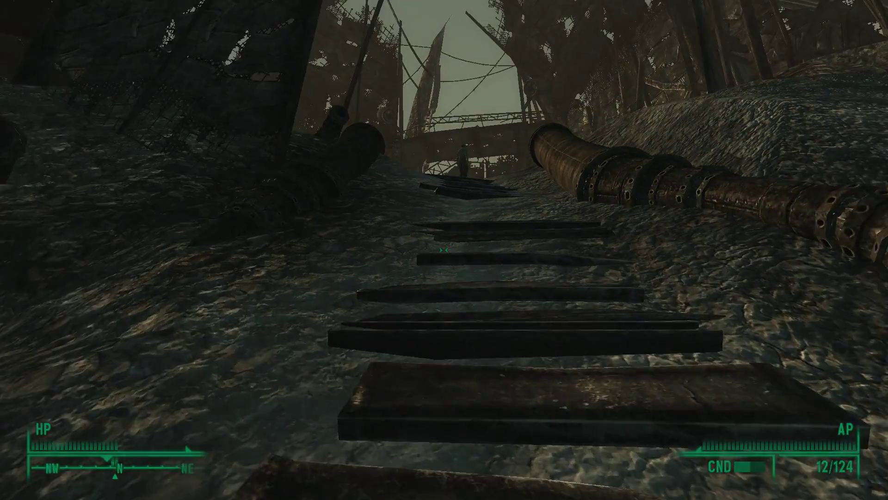